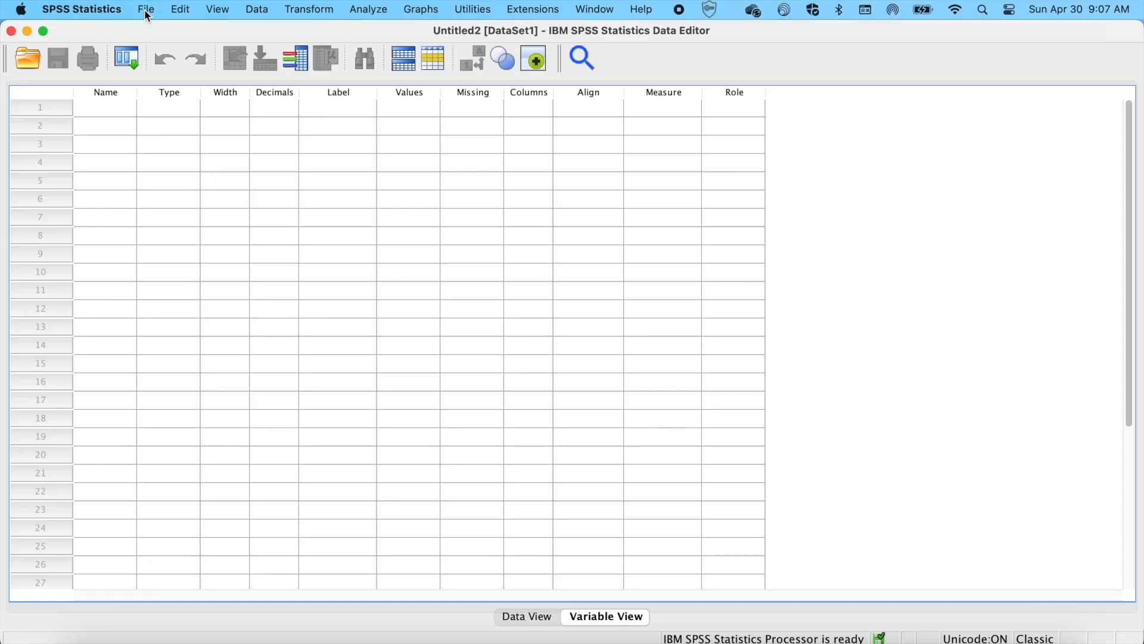
# Import the Data worksheet of PEVS.xlsx from the Desktop as Excel data, reading variable names from the first row
pyautogui.click(146, 9)
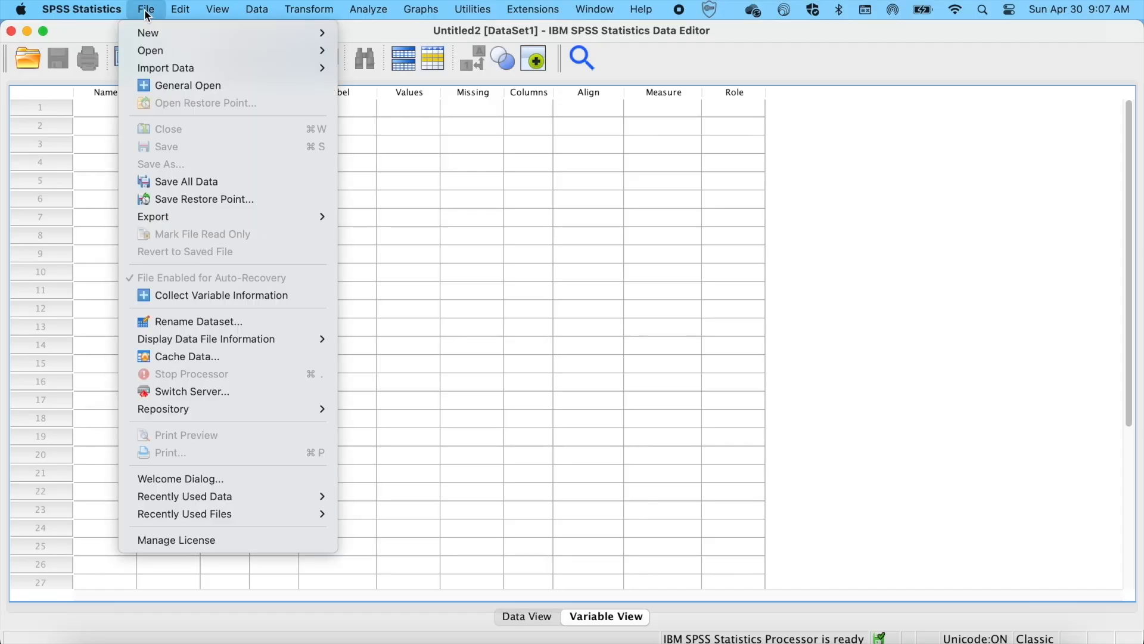
pyautogui.moveTo(168, 76)
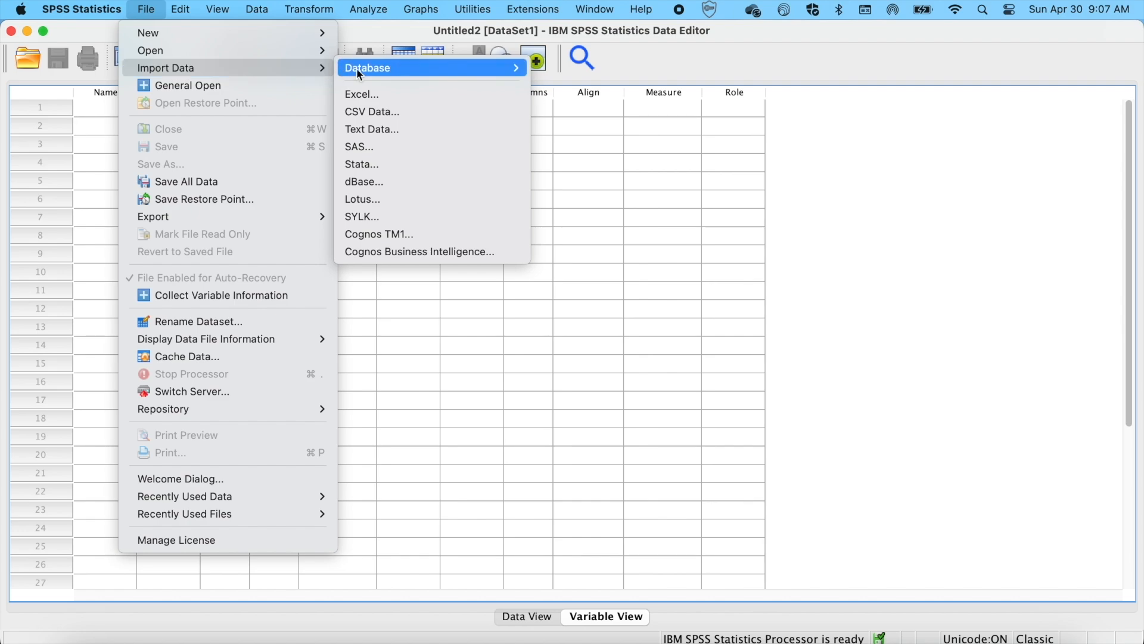
pyautogui.click(360, 101)
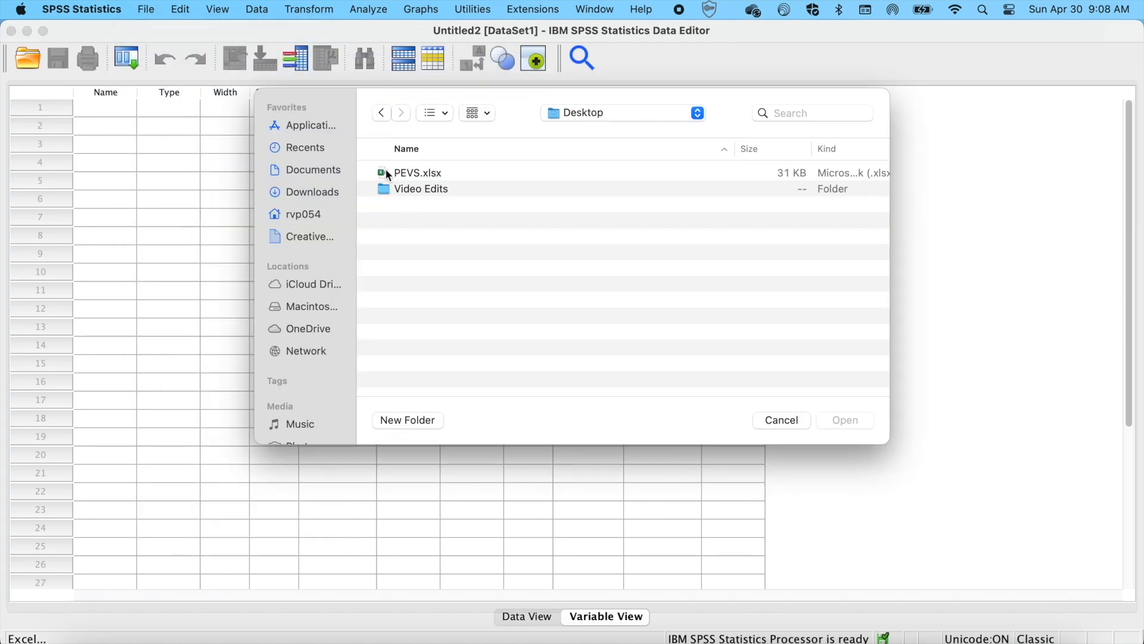
pyautogui.click(389, 175)
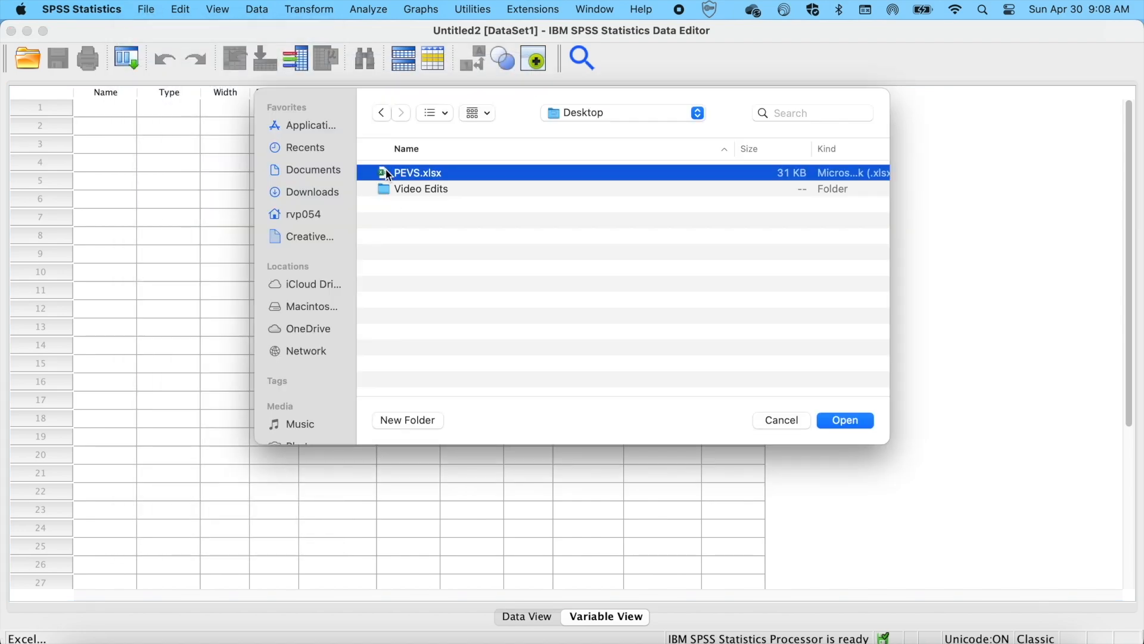
pyautogui.click(843, 418)
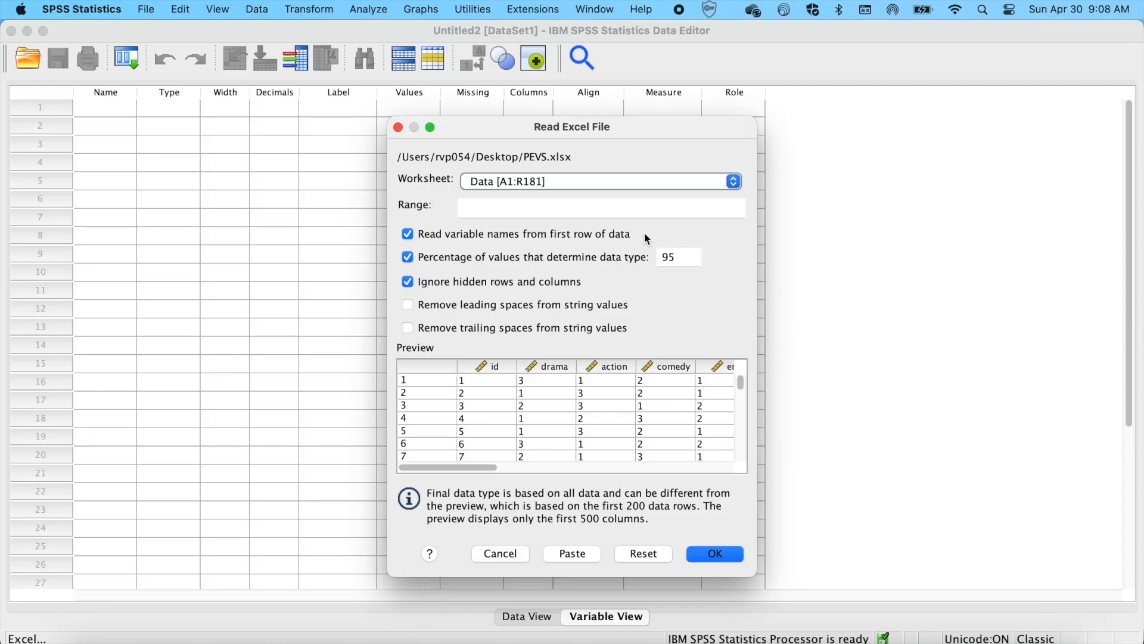
pyautogui.click(732, 555)
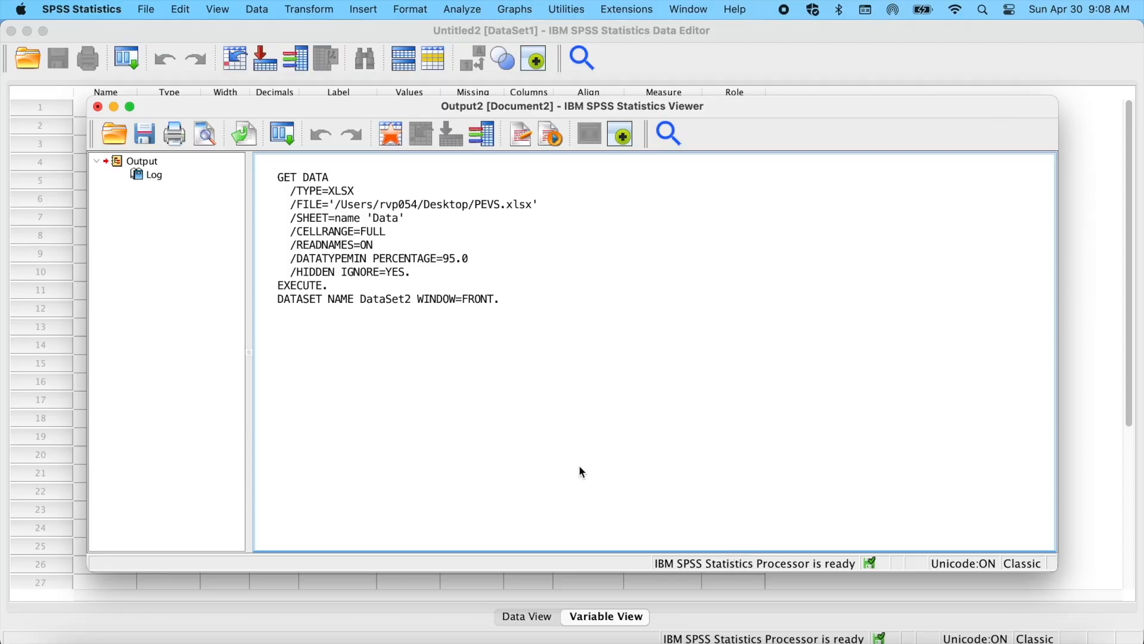
# Close the output viewer holding the import log without saving its contents
pyautogui.click(337, 178)
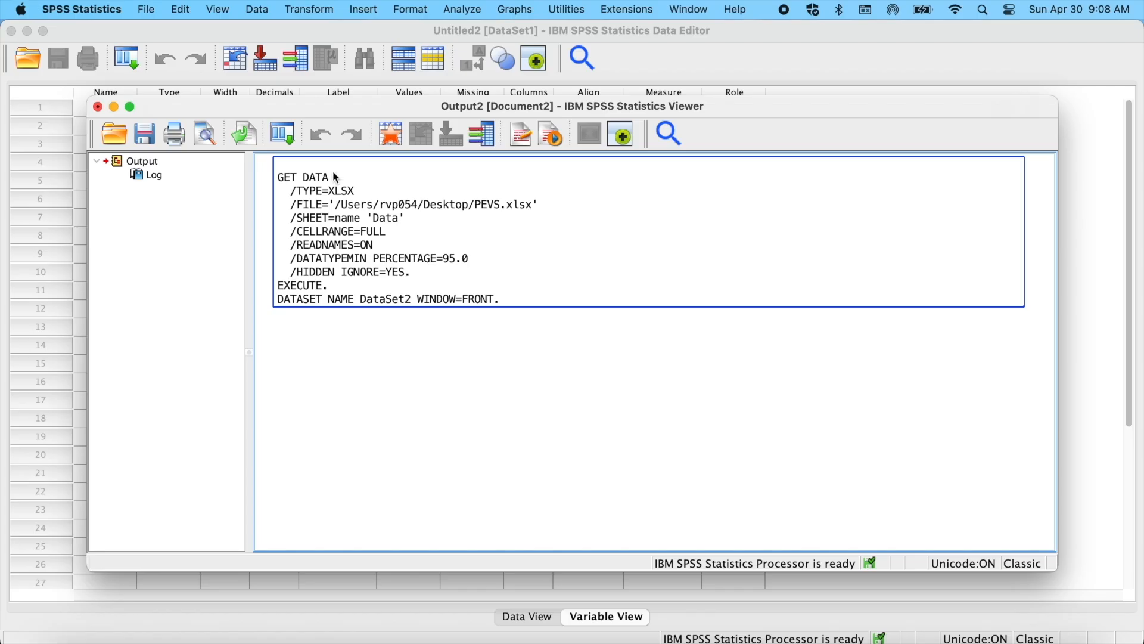
pyautogui.click(284, 180)
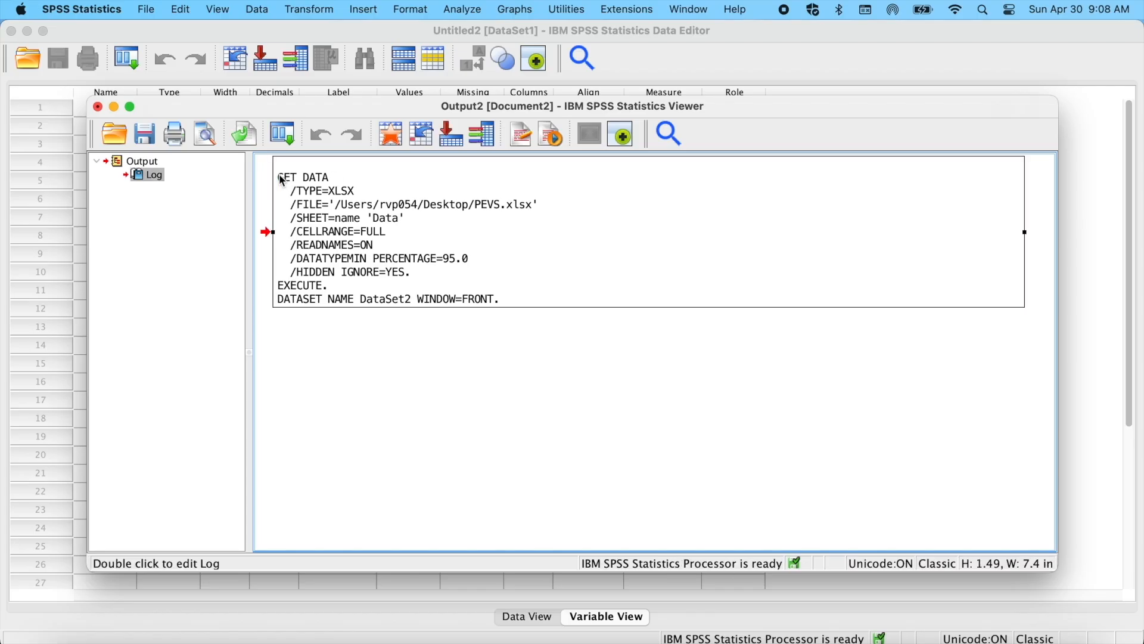
pyautogui.doubleClick(284, 181)
pyautogui.moveTo(279, 170); pyautogui.dragTo(620, 315)
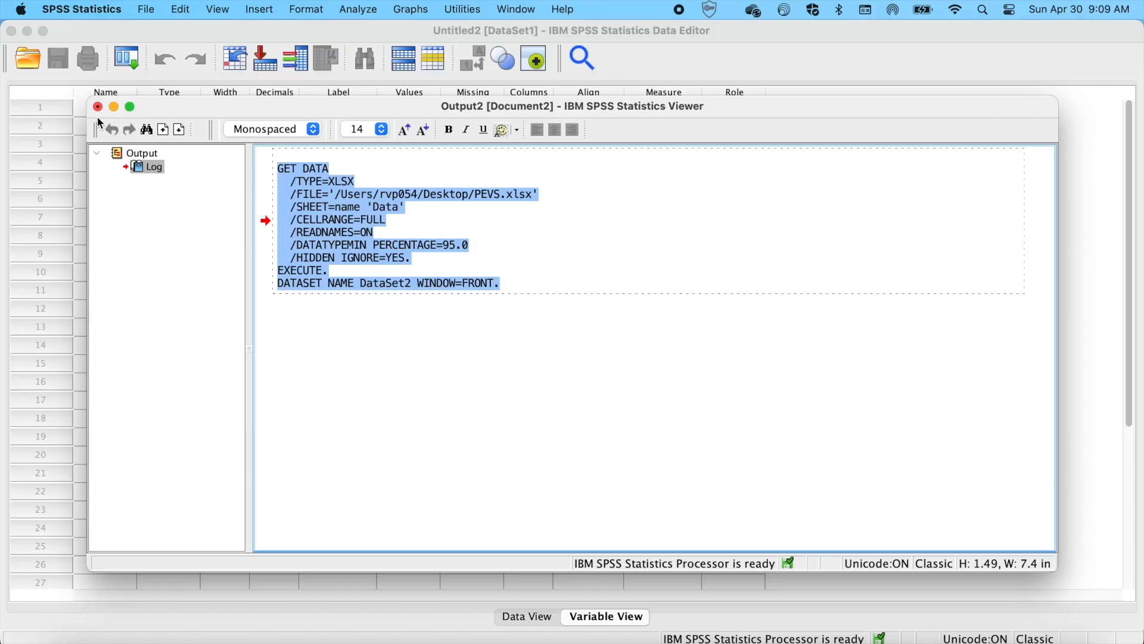
pyautogui.press('super+w')
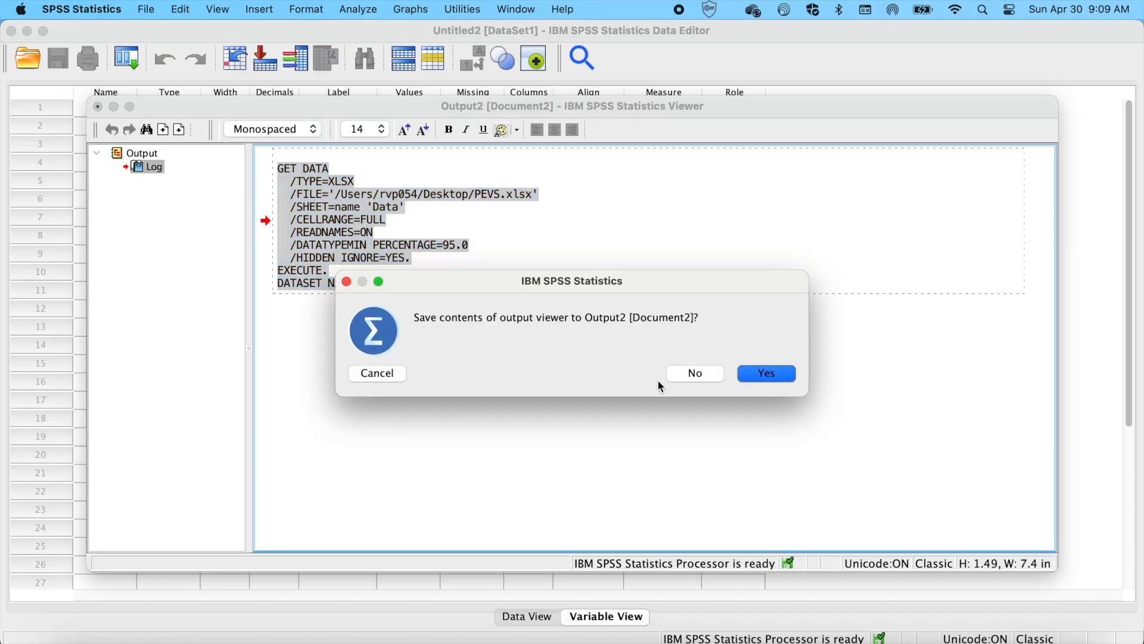
pyautogui.click(696, 375)
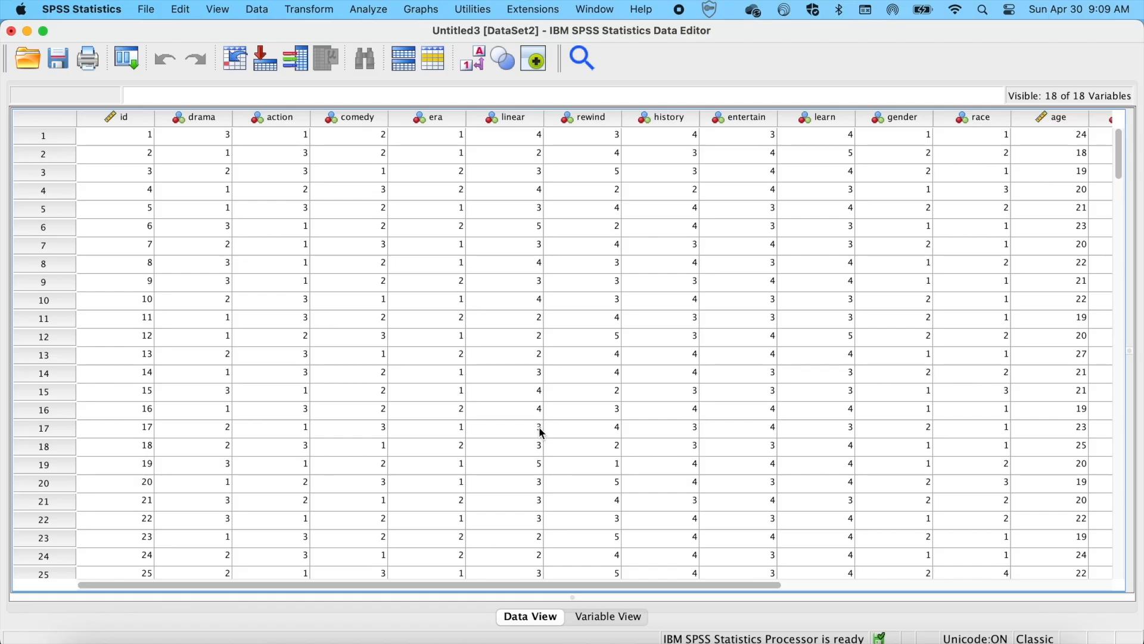
# Switch between Data View and Variable View to examine the imported variables
pyautogui.click(605, 620)
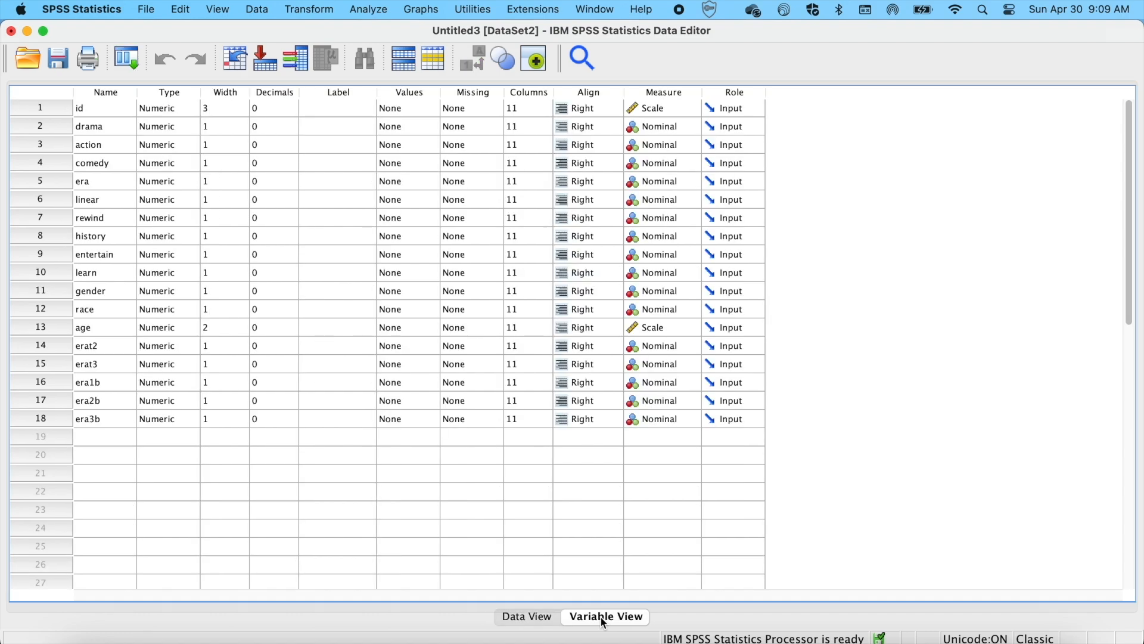
pyautogui.click(531, 619)
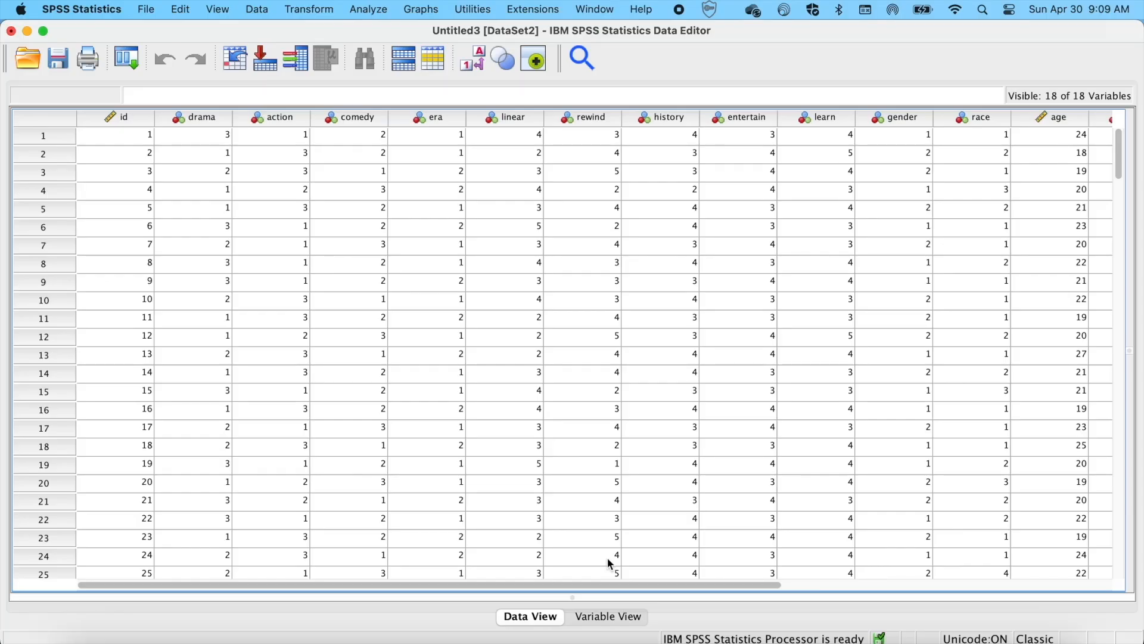
pyautogui.click(602, 620)
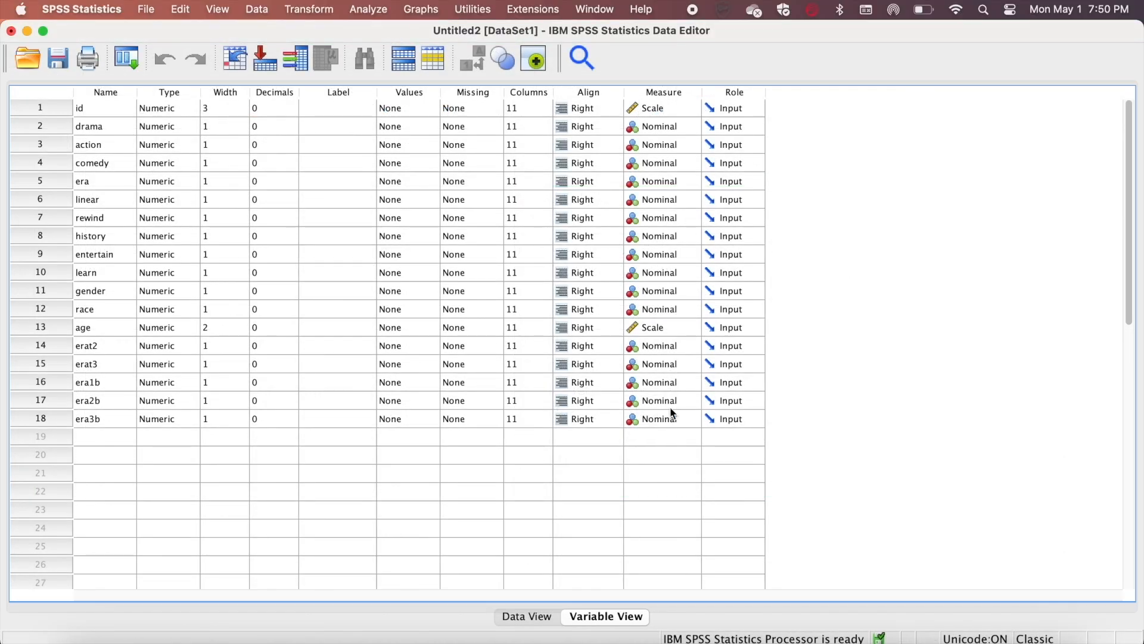
# Save the dataset as PEVS on the Desktop
pyautogui.click(147, 10)
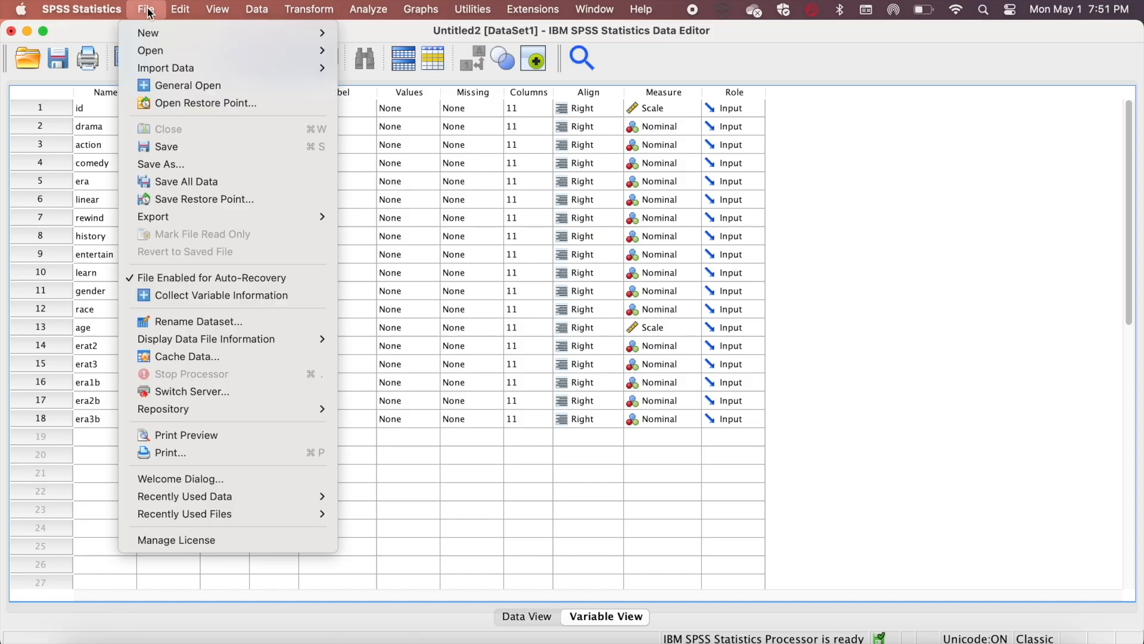
pyautogui.click(165, 165)
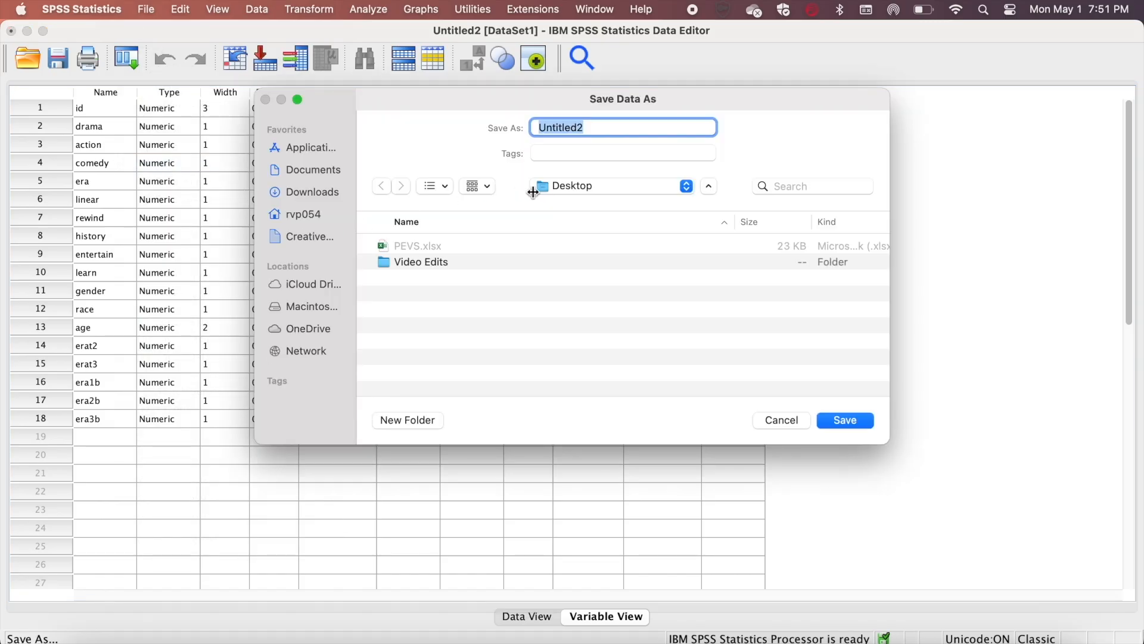
pyautogui.write('PEVS')
pyautogui.click(847, 421)
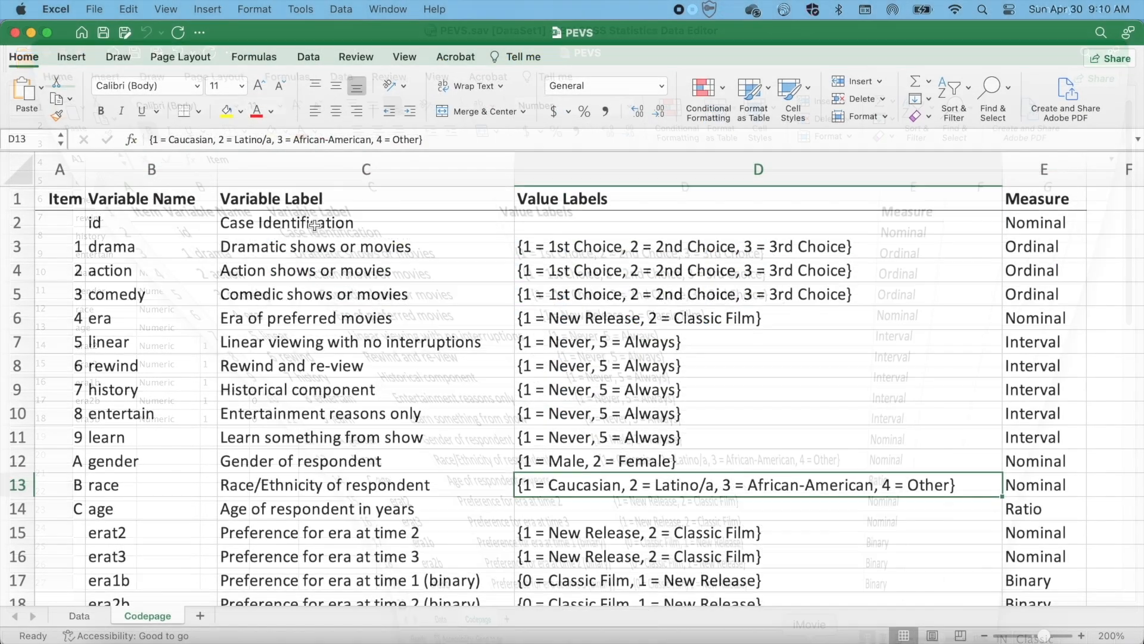
# Copy the text Case Identification from the Excel codepage and paste it as the id variable's label in SPSS
pyautogui.moveTo(366, 222); pyautogui.dragTo(205, 217)
pyautogui.press('super+c')
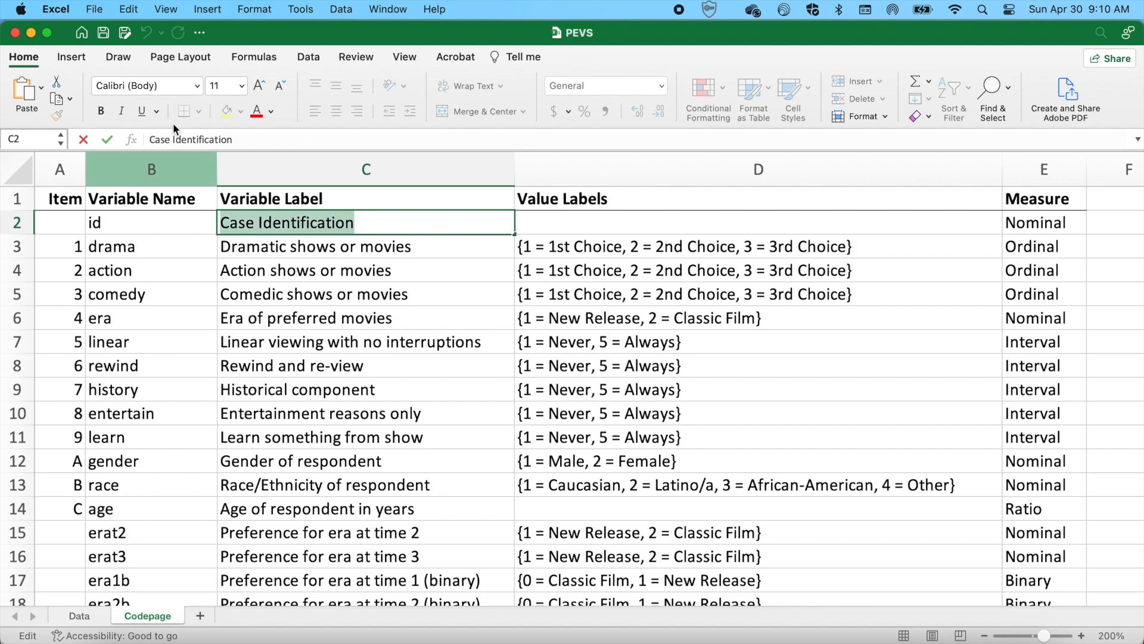
pyautogui.click(31, 34)
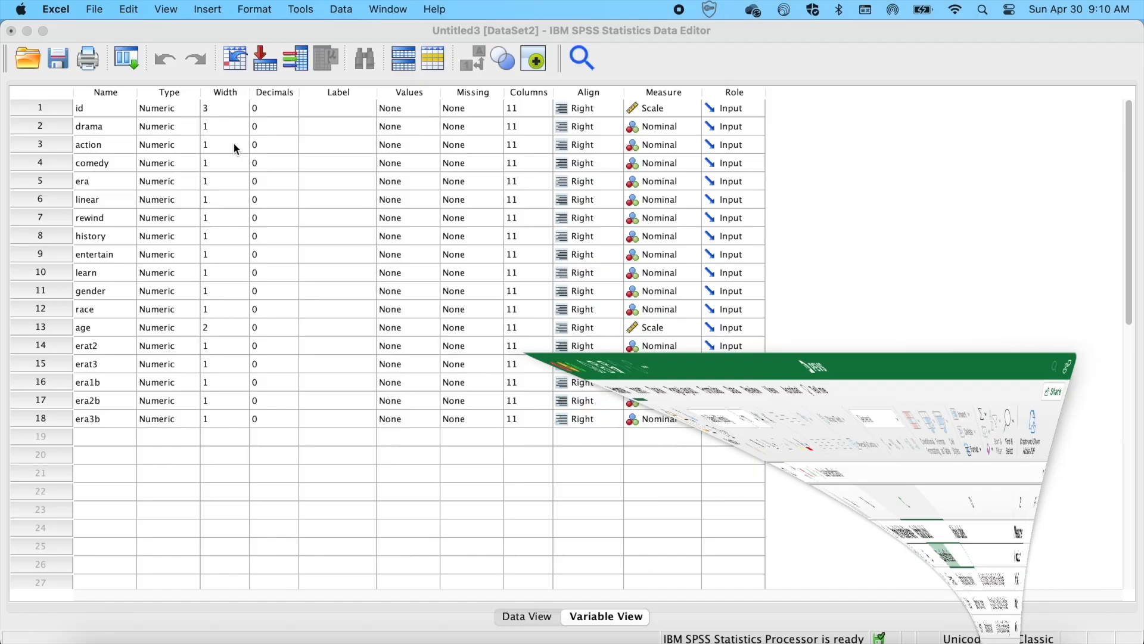
pyautogui.click(336, 108)
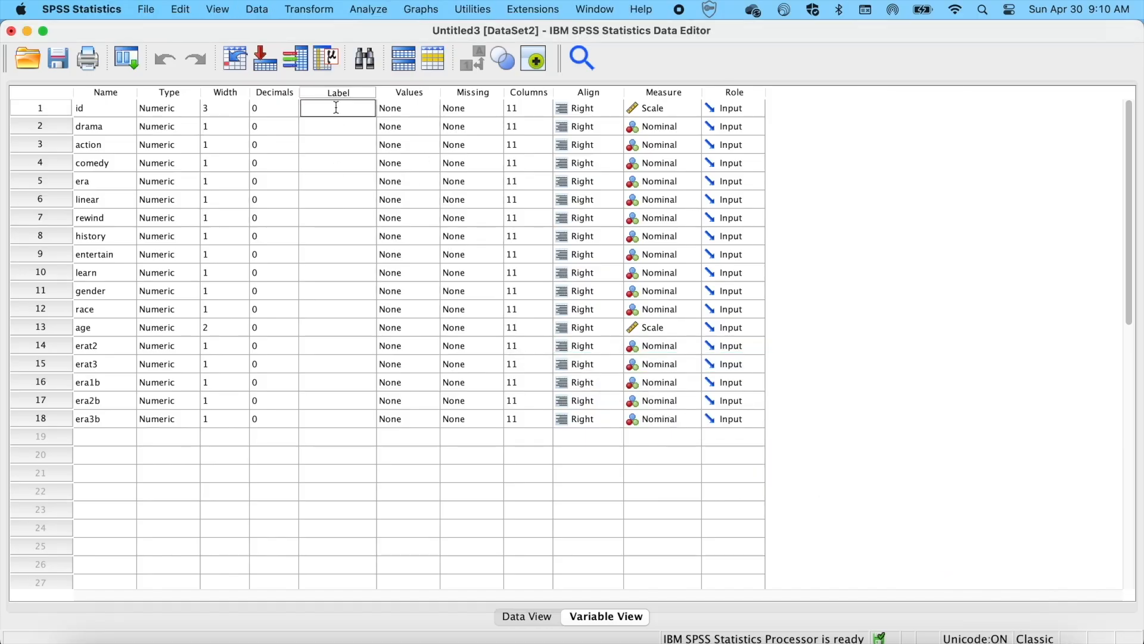
pyautogui.press('super+v')
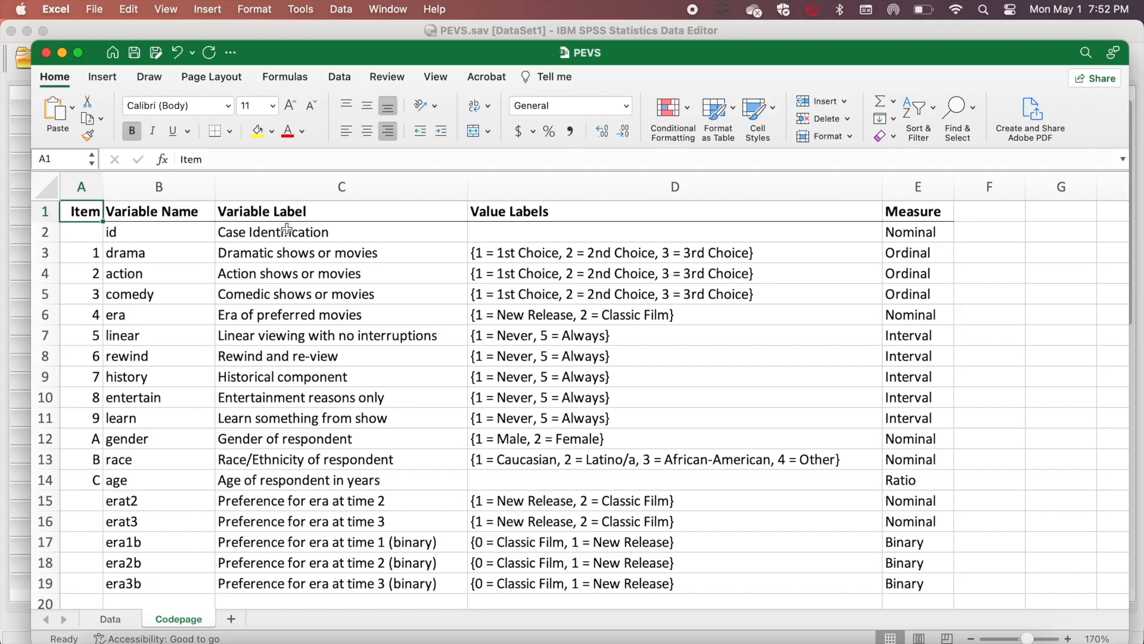
# Copy all entries of the Excel codepage's Variable Label column and paste them into the SPSS Label column
pyautogui.moveTo(287, 230); pyautogui.dragTo(301, 584)
pyautogui.press('super+c')
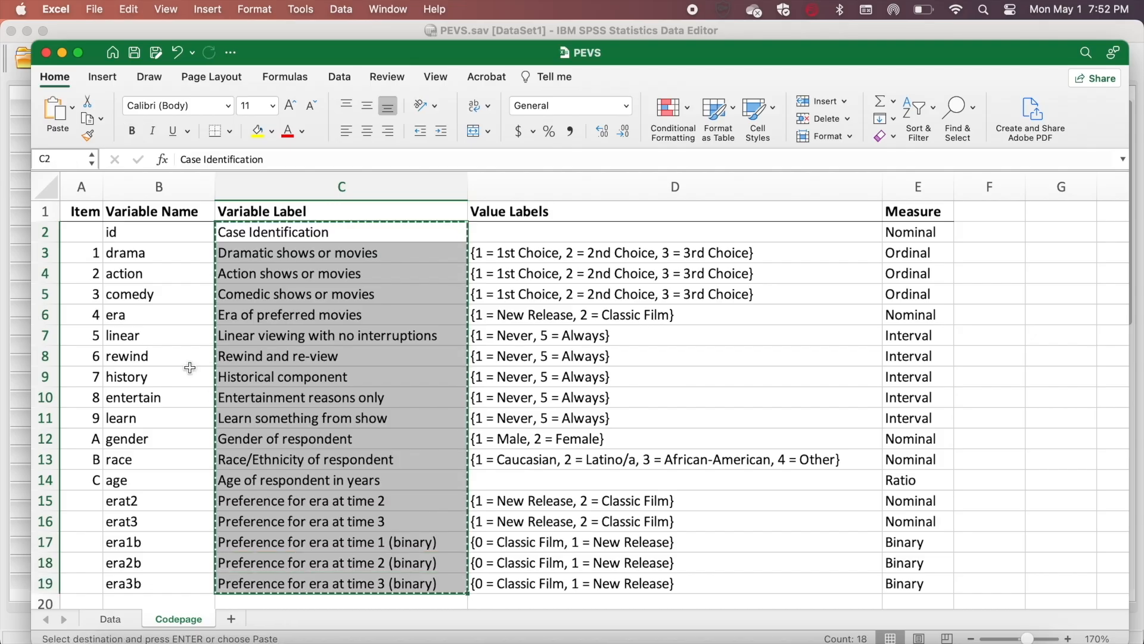
pyautogui.click(27, 234)
pyautogui.click(181, 9)
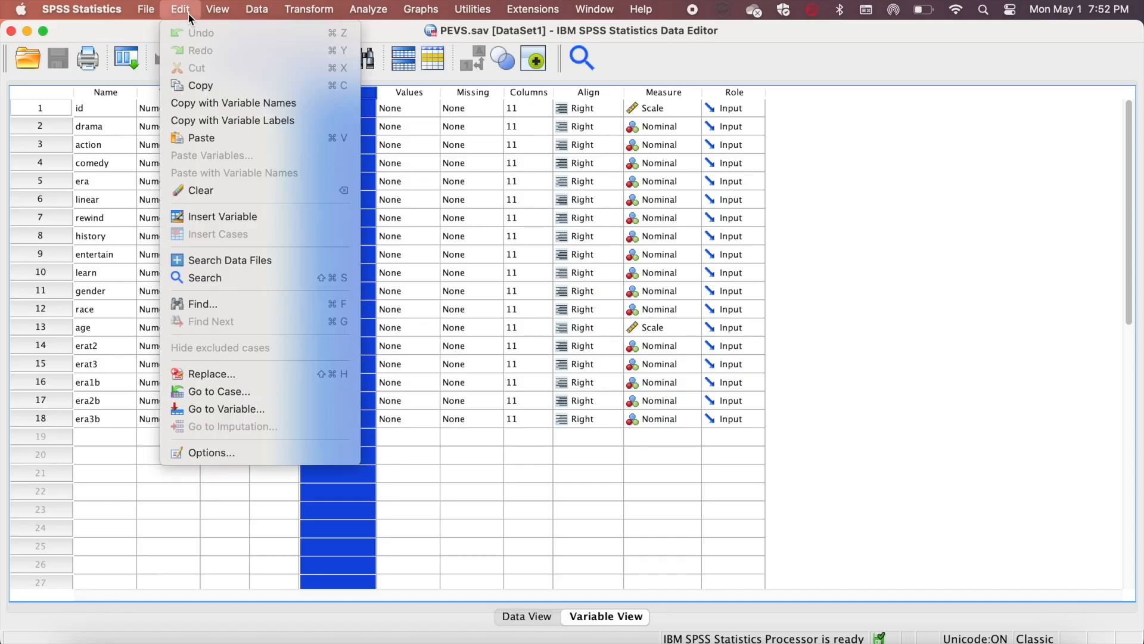
pyautogui.click(202, 141)
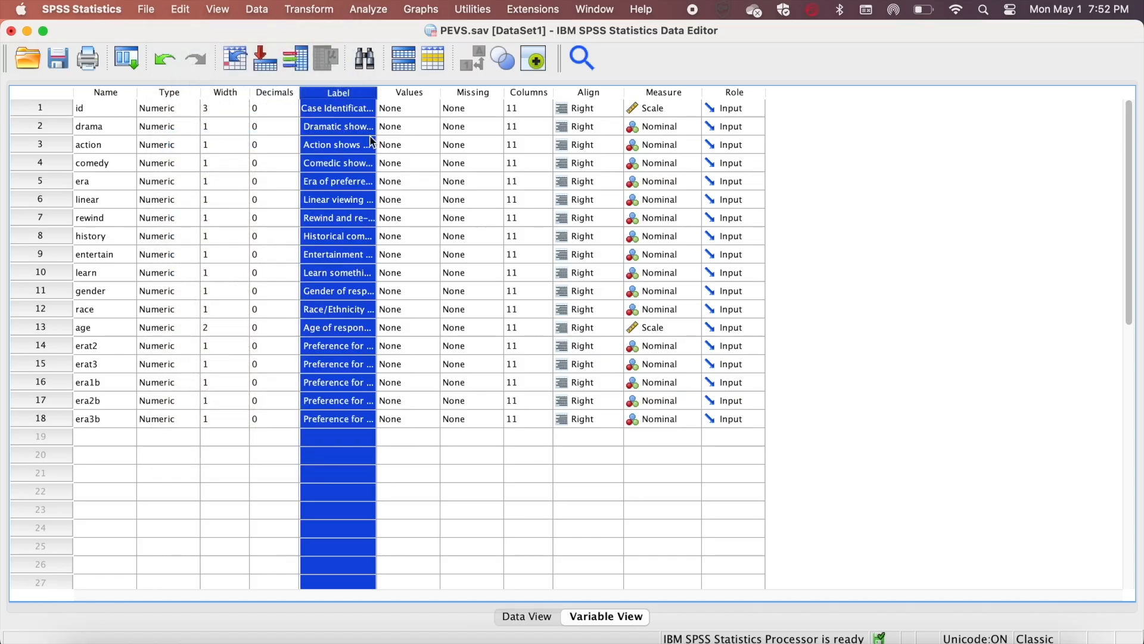
# Widen the Label column so the full variable labels show
pyautogui.moveTo(375, 91); pyautogui.dragTo(550, 91)
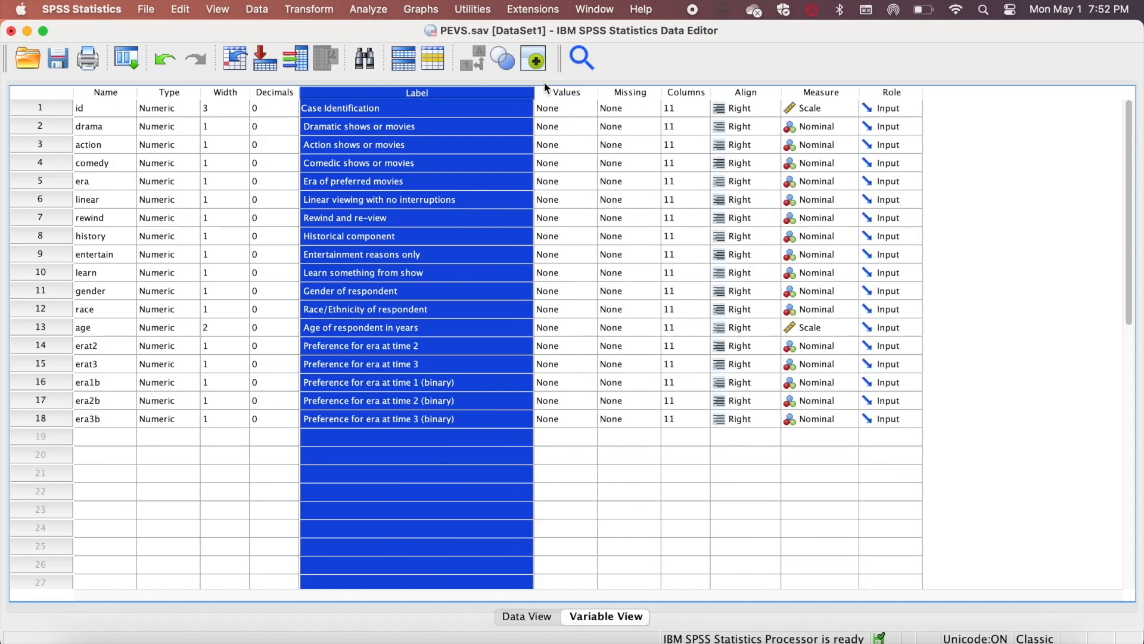
pyautogui.click(360, 438)
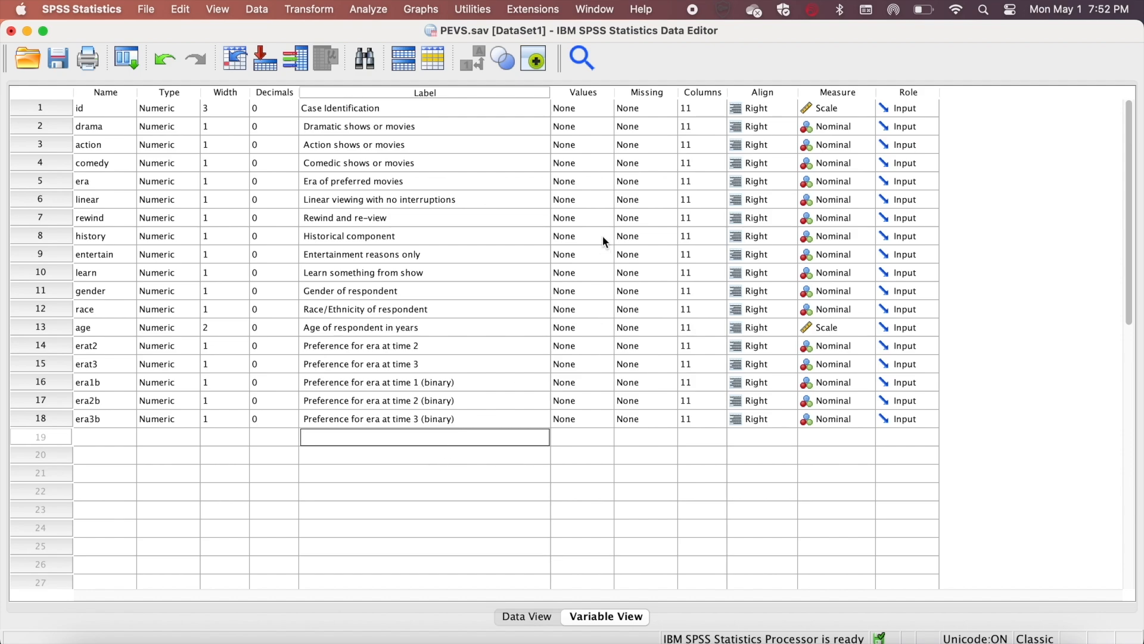
# Set measurement levels to Ordinal for drama, action and comedy, and Scale for linear, rewind, history, entertain and learn
pyautogui.click(849, 124)
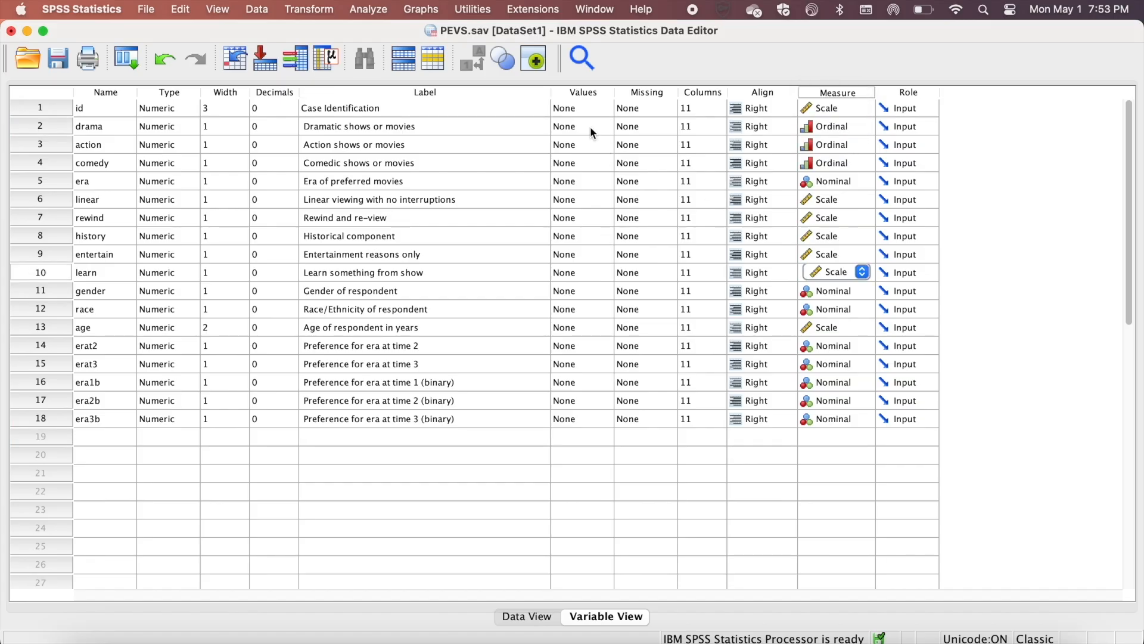
# Open the value labels for drama and add value 1 labelled 1st Choice
pyautogui.click(588, 124)
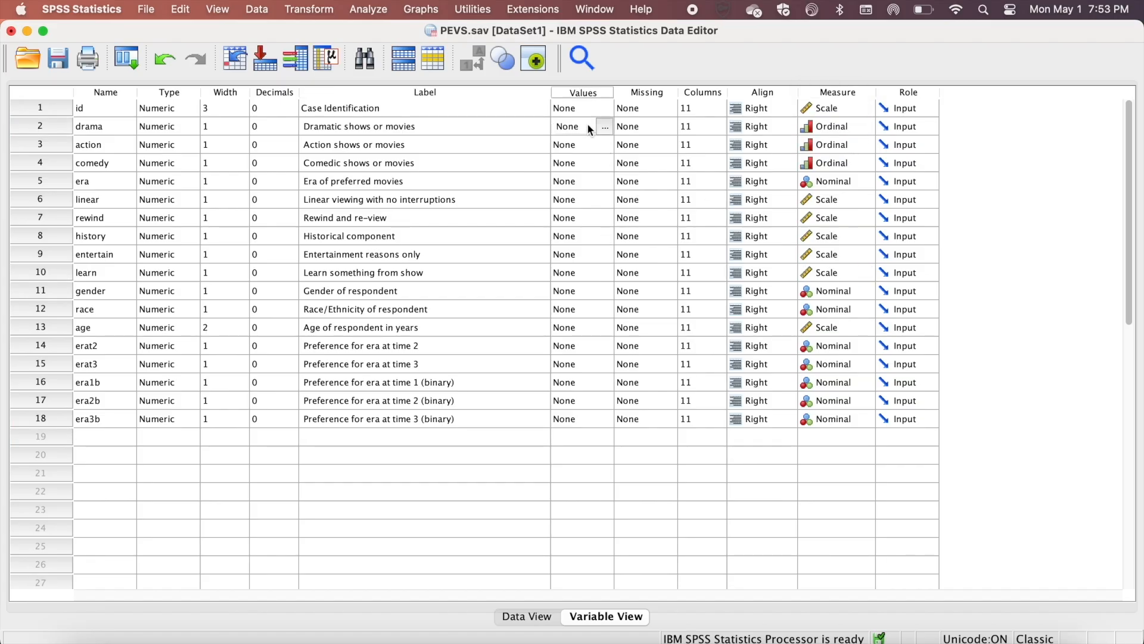
pyautogui.click(606, 126)
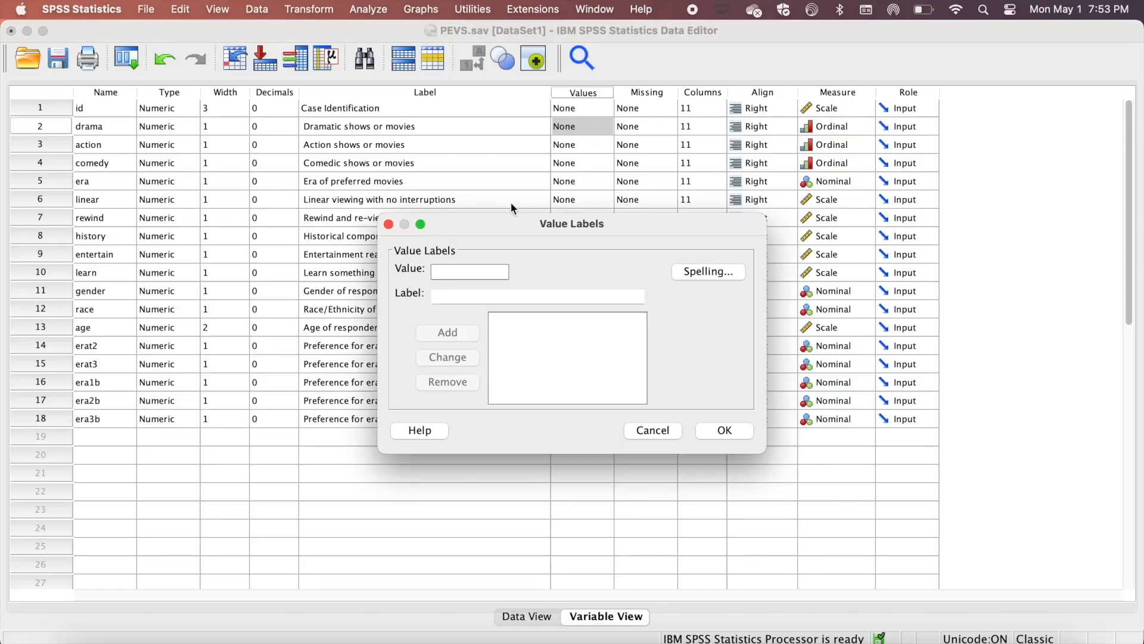
pyautogui.write('1')
pyautogui.press('Tab')
pyautogui.write('1st Ch')
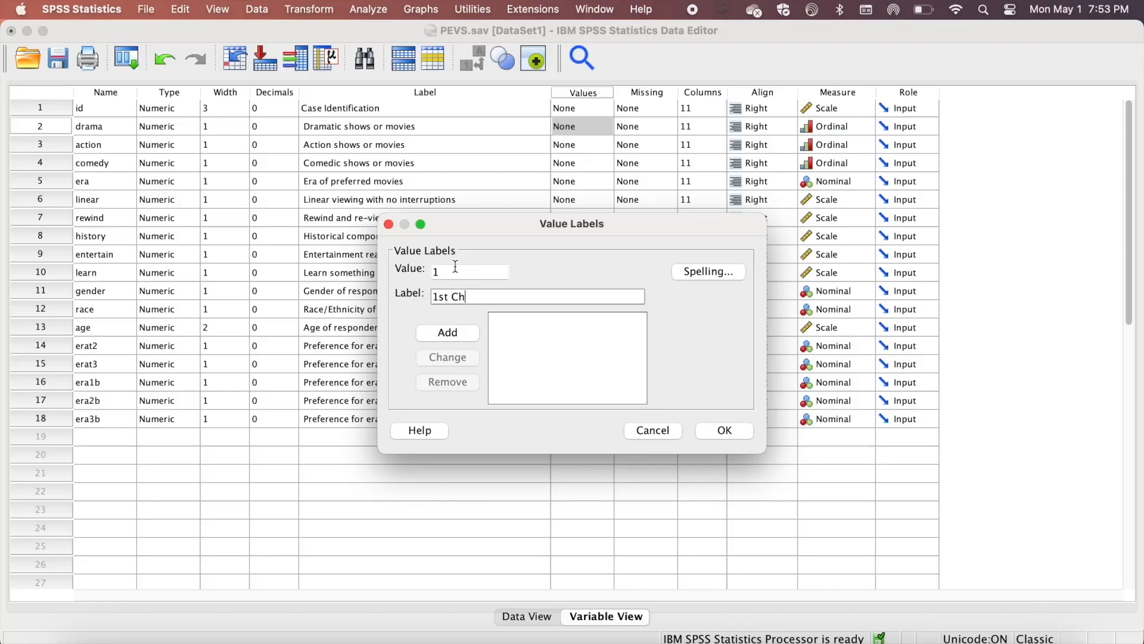
pyautogui.write('oice')
pyautogui.click(447, 332)
# Add value 2 labelled 2nd Choice to drama's value labels
pyautogui.write('2')
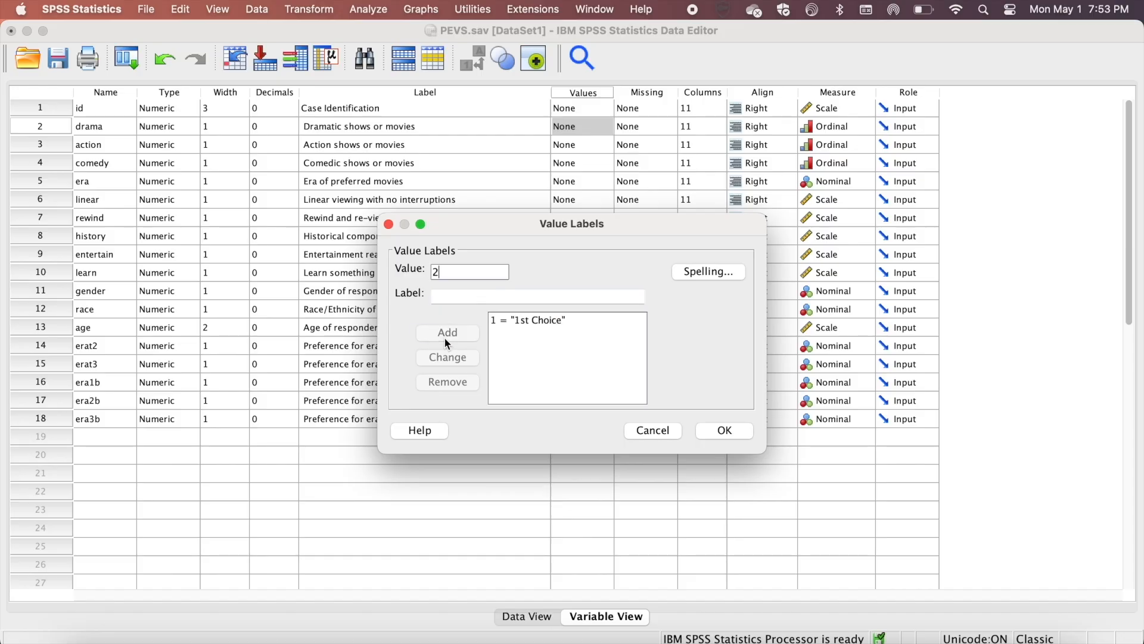
pyautogui.click(464, 297)
pyautogui.write('2')
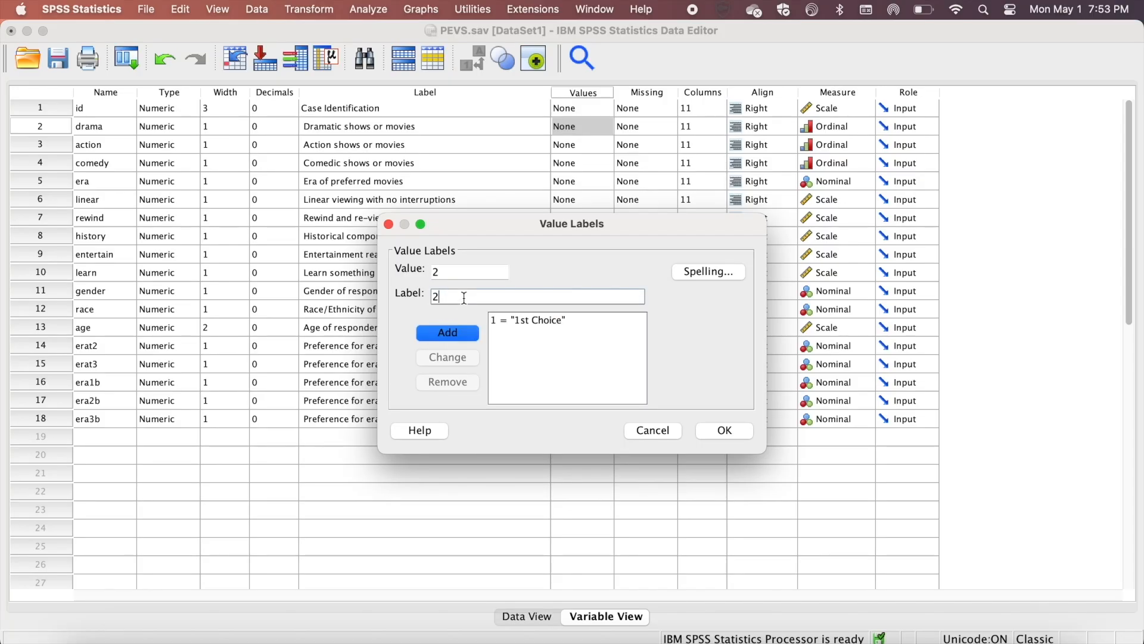
pyautogui.write('nd Choice')
pyautogui.click(447, 332)
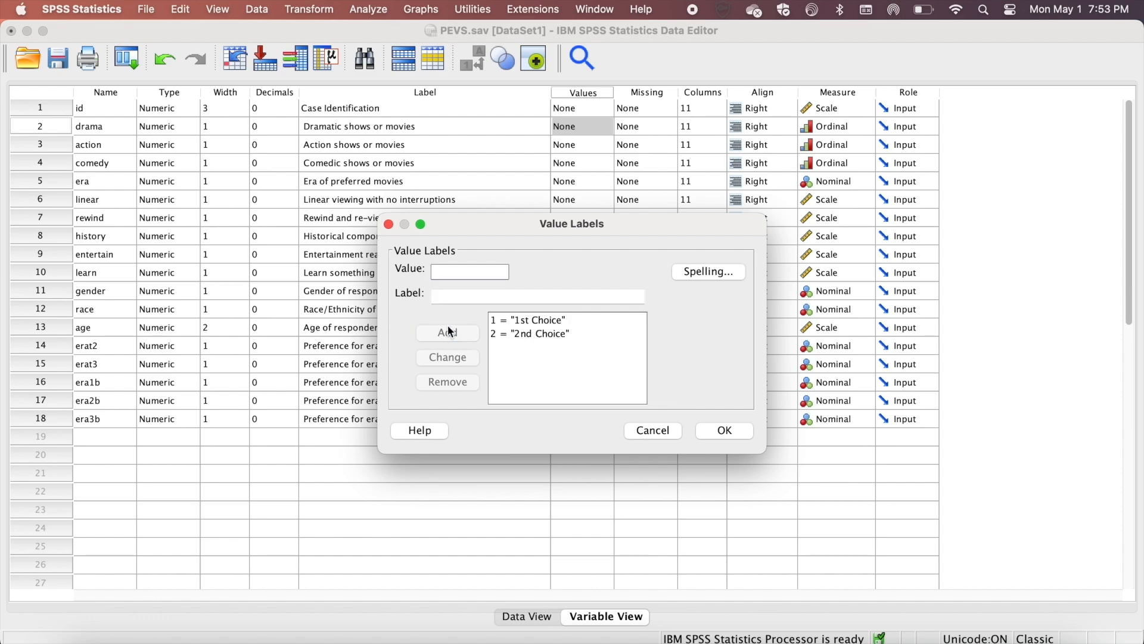
# Add value 3 labelled 3rd Choice to drama's value labels and close the dialog
pyautogui.click(448, 296)
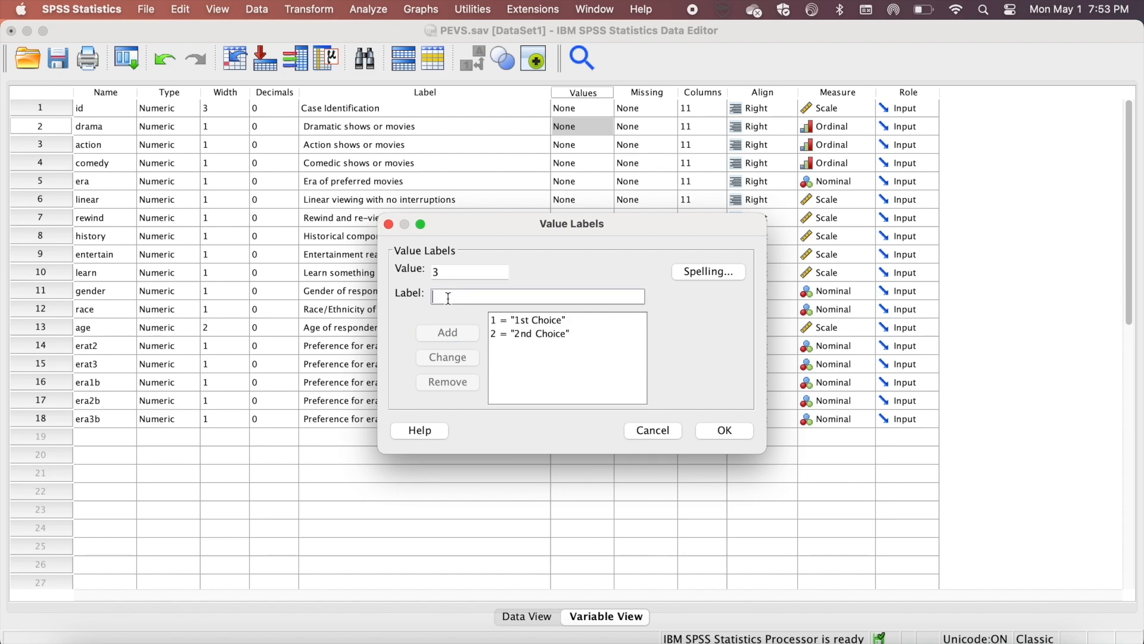
pyautogui.write('3rd')
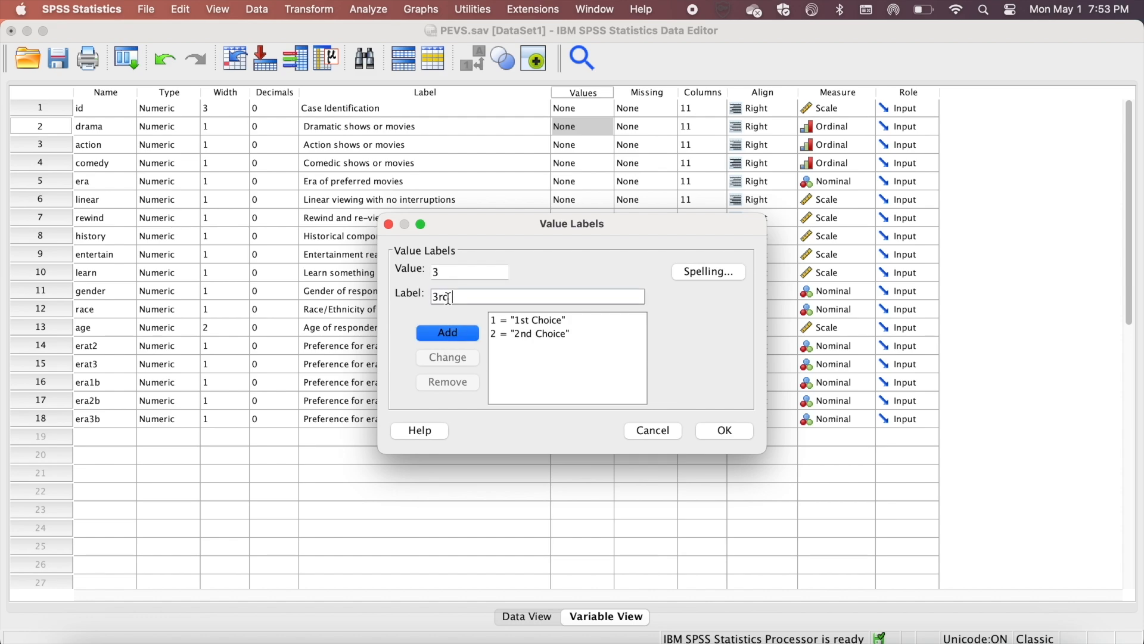
pyautogui.write(' Choice')
pyautogui.click(455, 328)
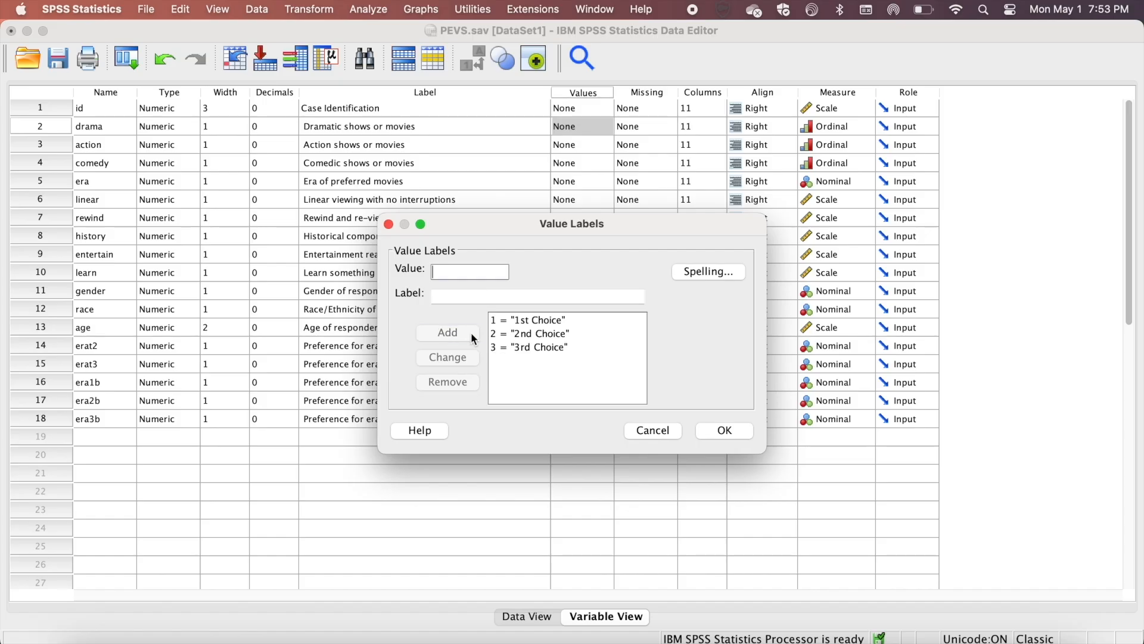
pyautogui.click(722, 432)
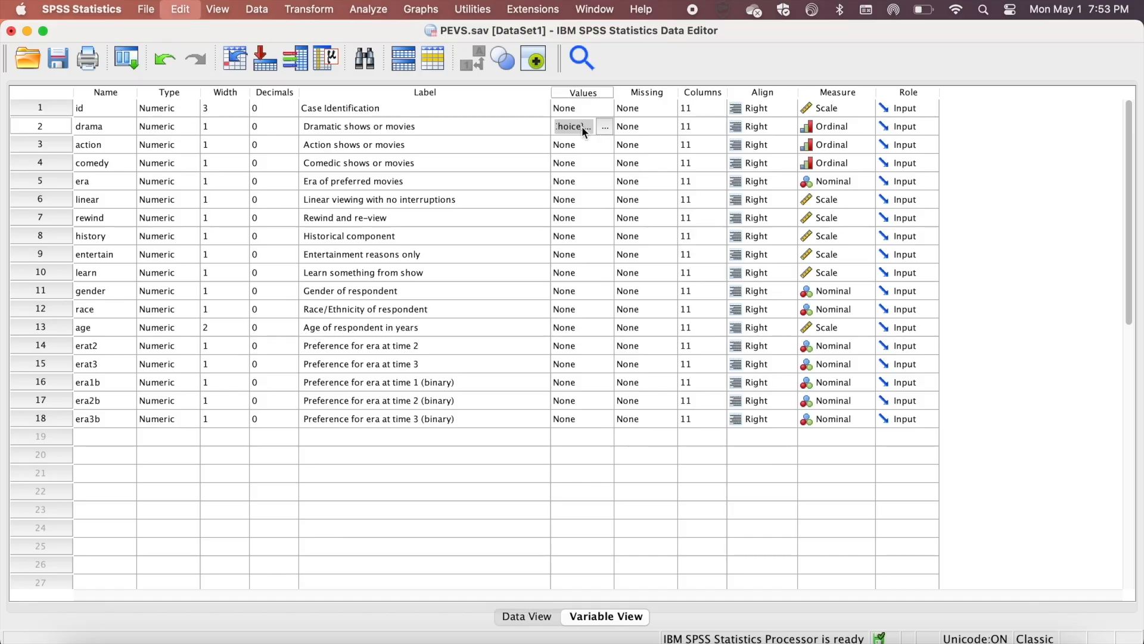
# Paste drama's value labels into the Values cells of action and comedy
pyautogui.click(581, 143)
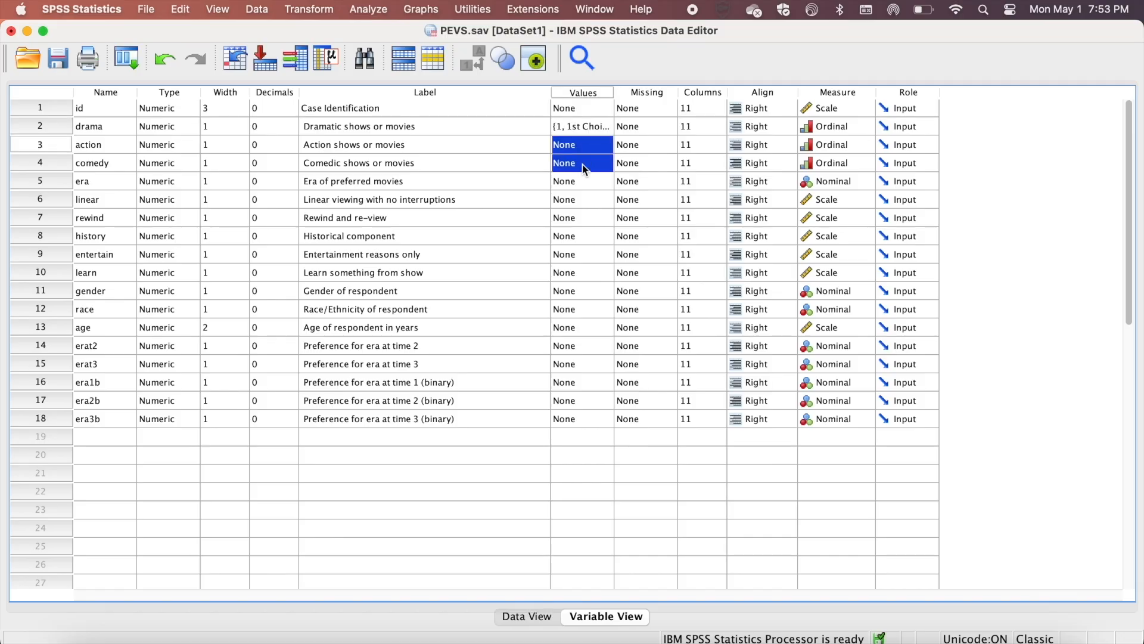
pyautogui.press('super+v')
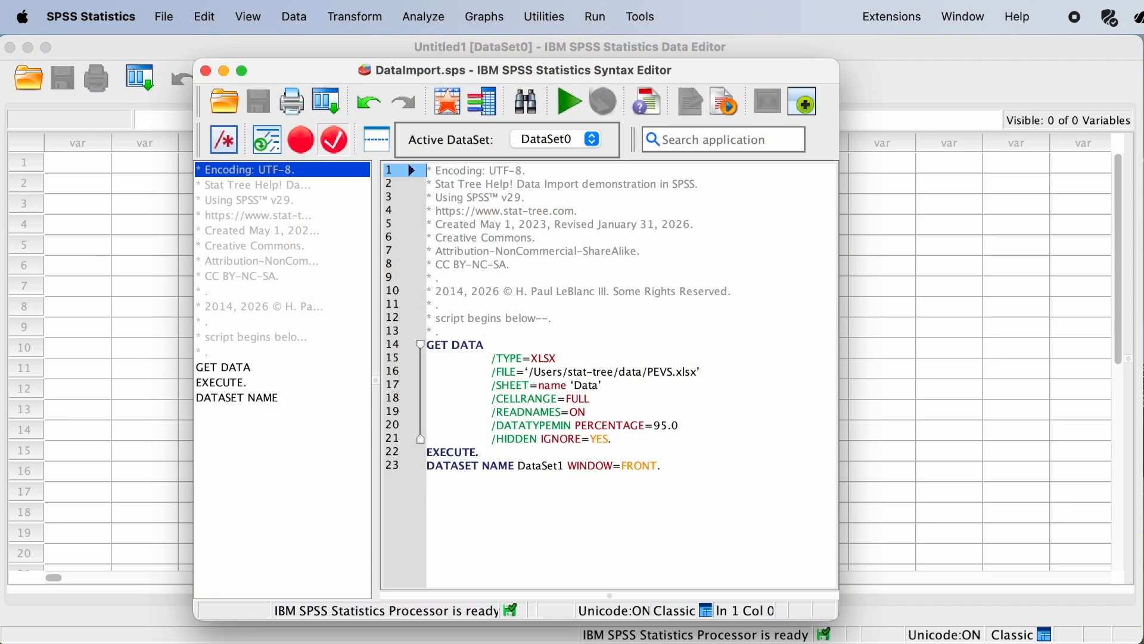
# Select the GET DATA through DATASET NAME commands in DataImport.sps and run them
pyautogui.moveTo(663, 465); pyautogui.dragTo(425, 344)
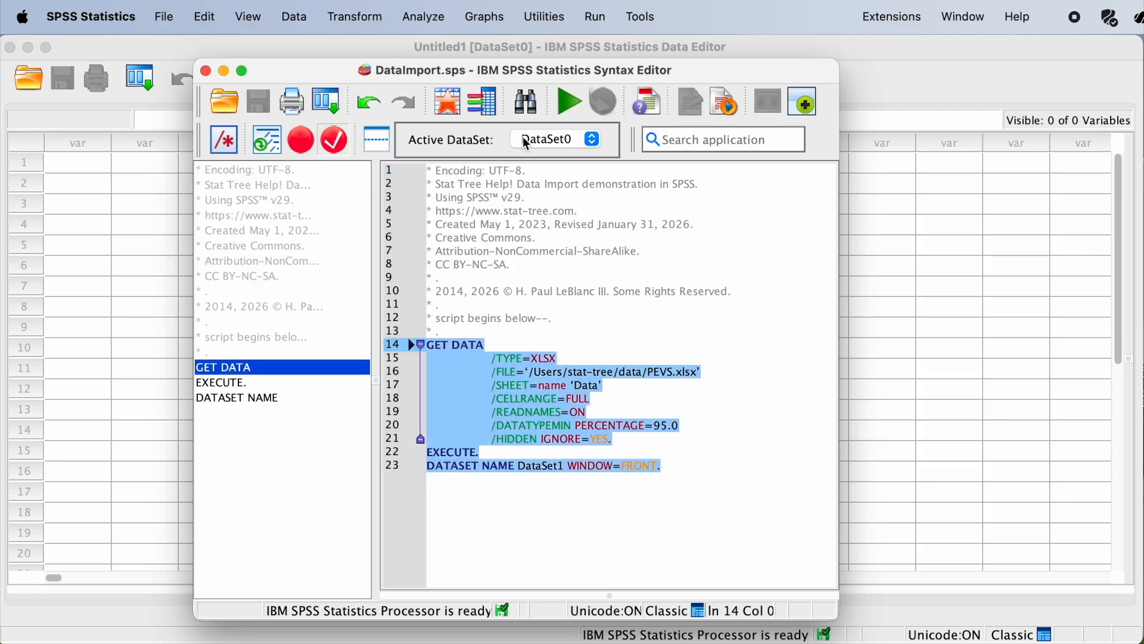
pyautogui.click(569, 103)
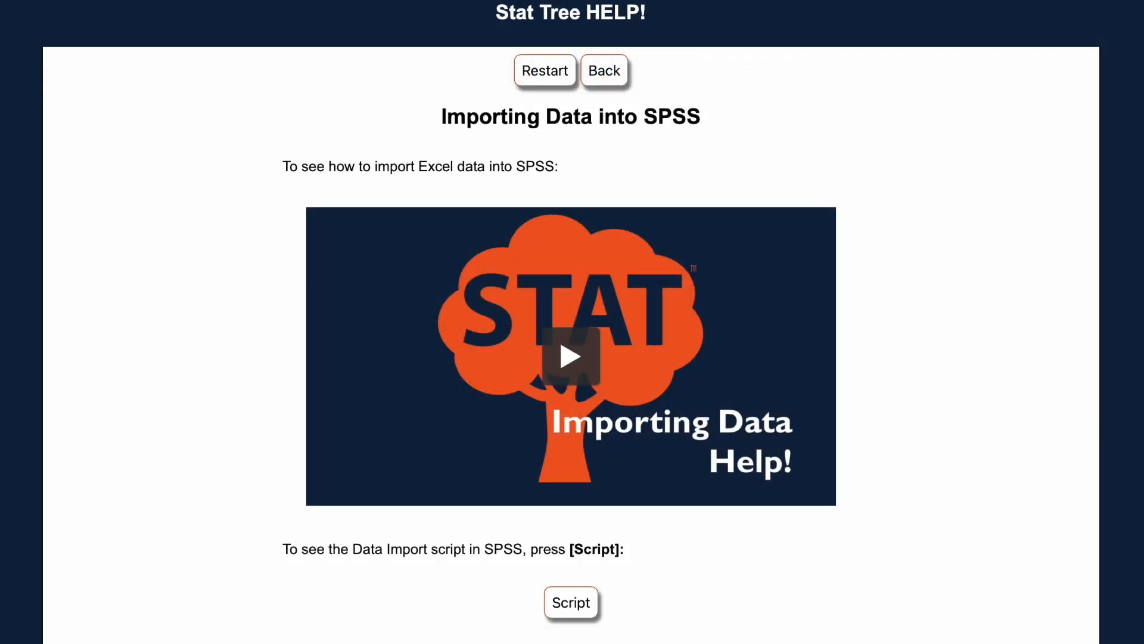
# Open the Data Import script page from the Stat Tree Help importing page
pyautogui.click(571, 603)
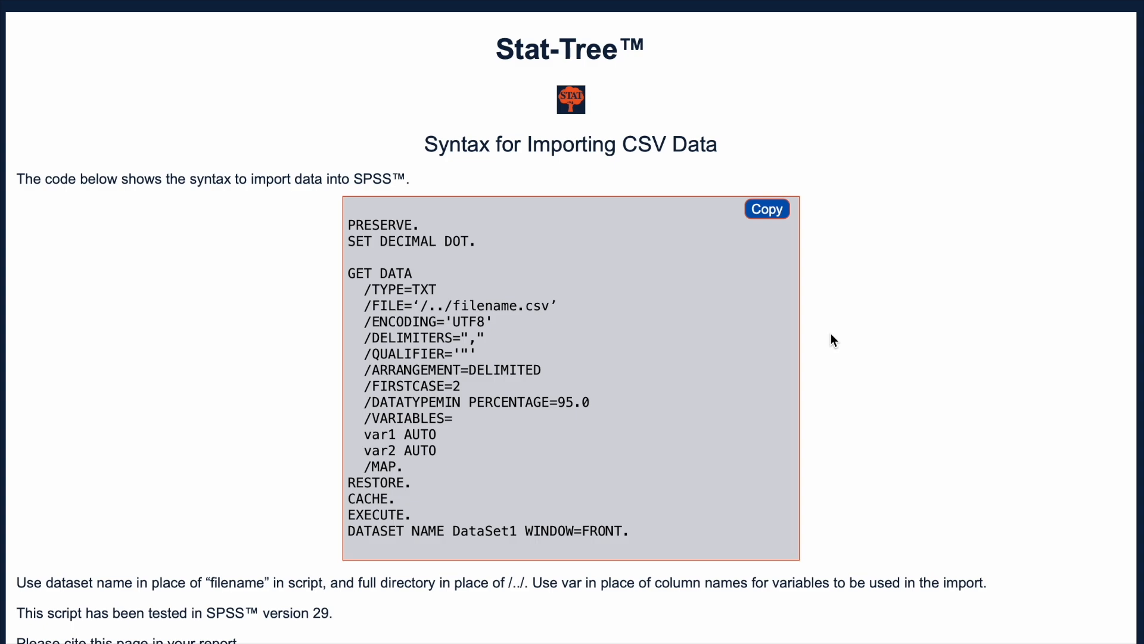